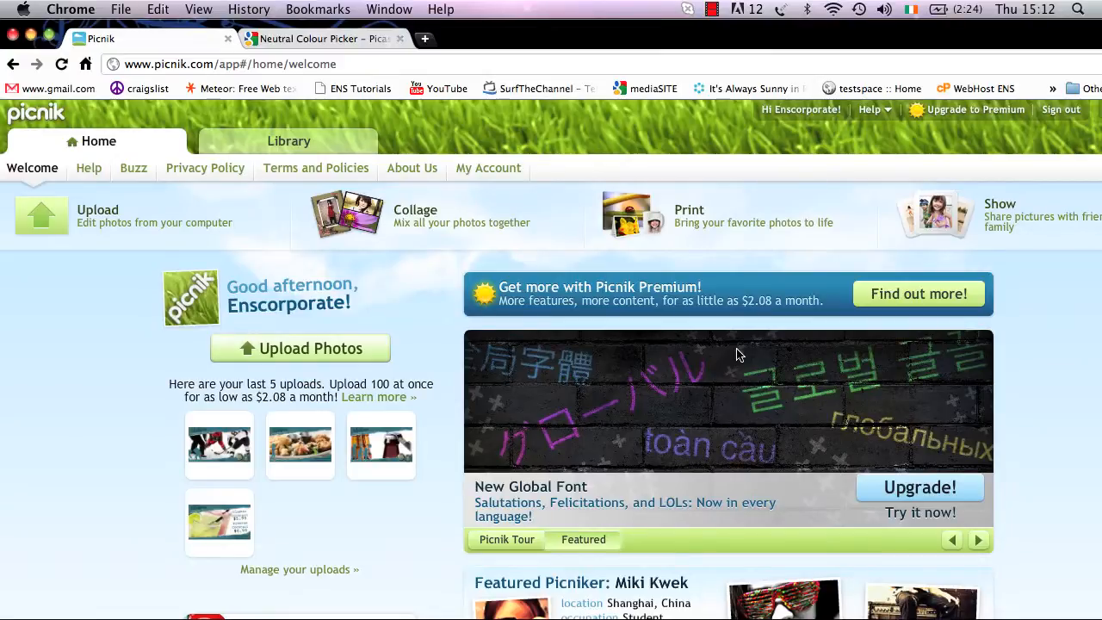
# Open the cocktail price advert from the recent uploads for editing and start the Sharpen tool
pyautogui.click(329, 351)
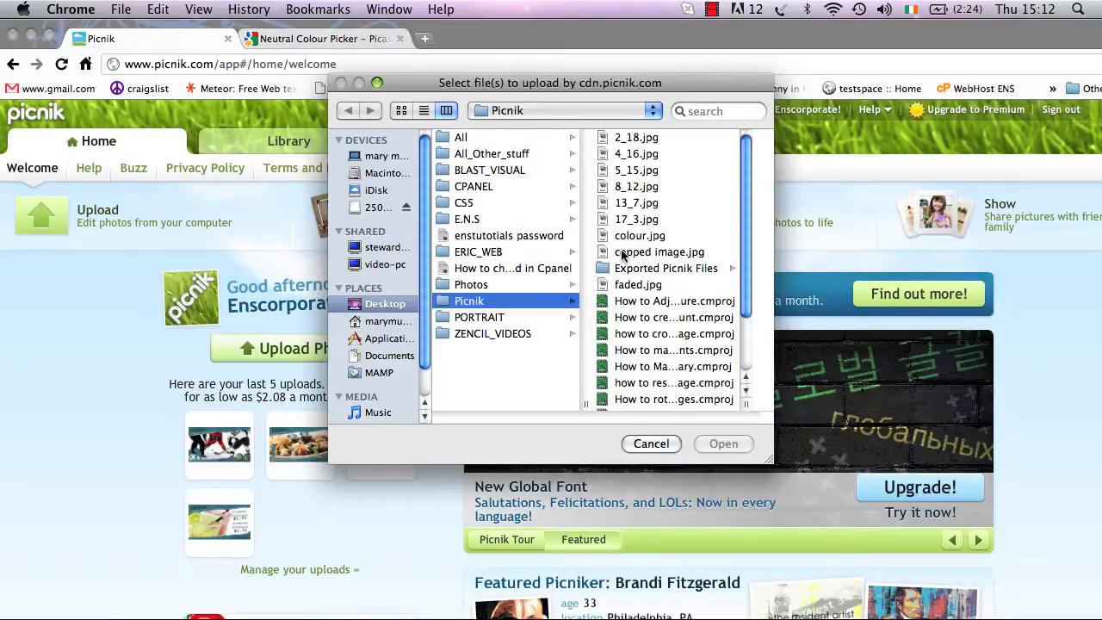
pyautogui.click(657, 454)
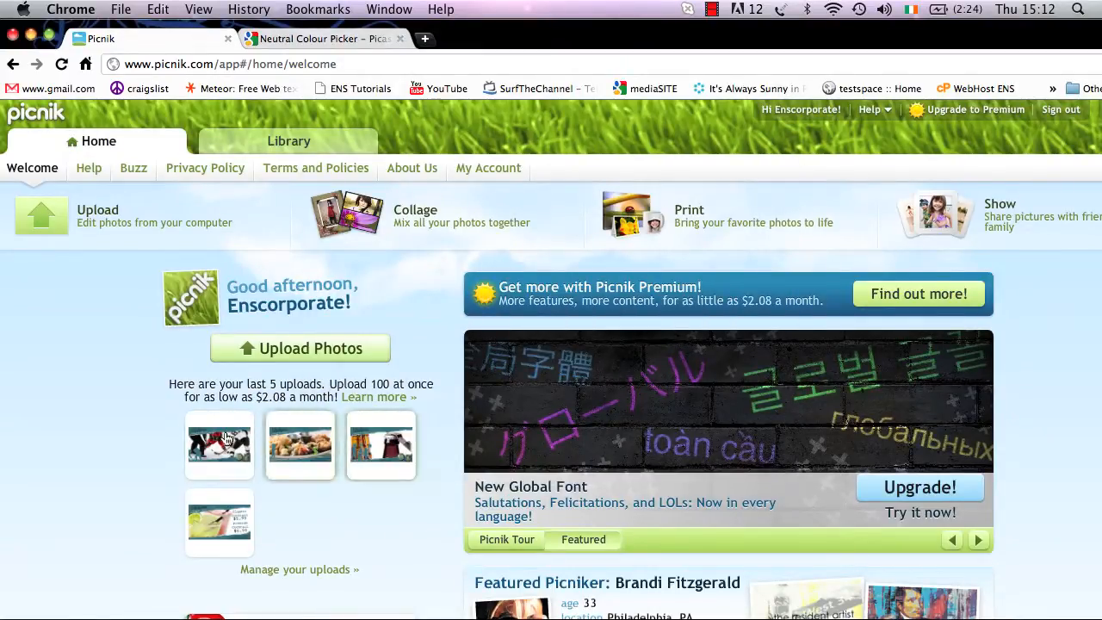
pyautogui.click(236, 530)
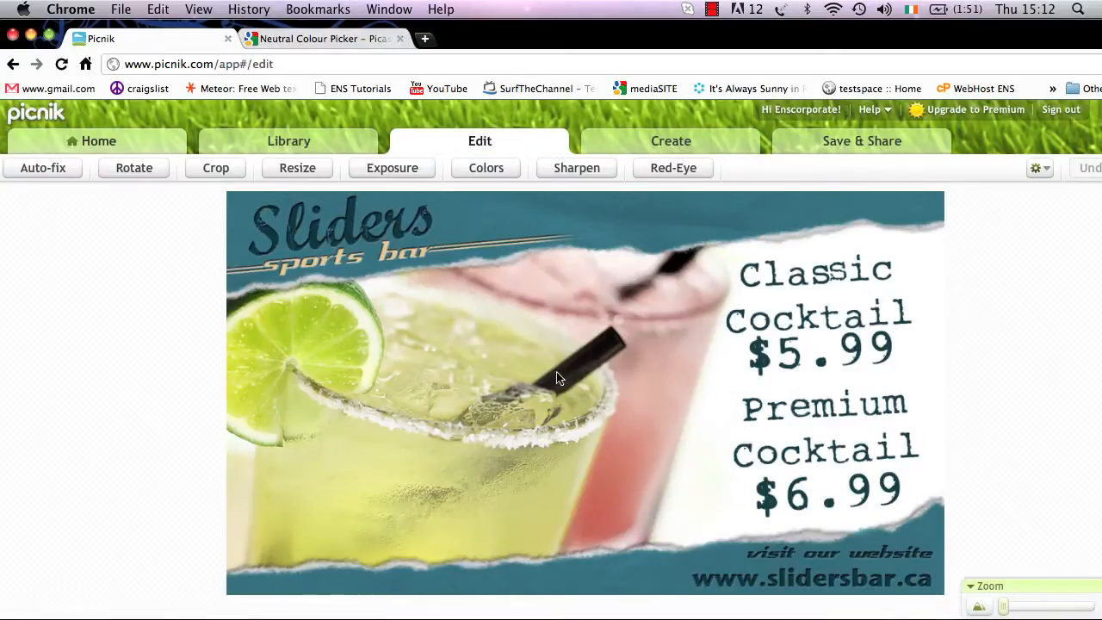
pyautogui.click(592, 171)
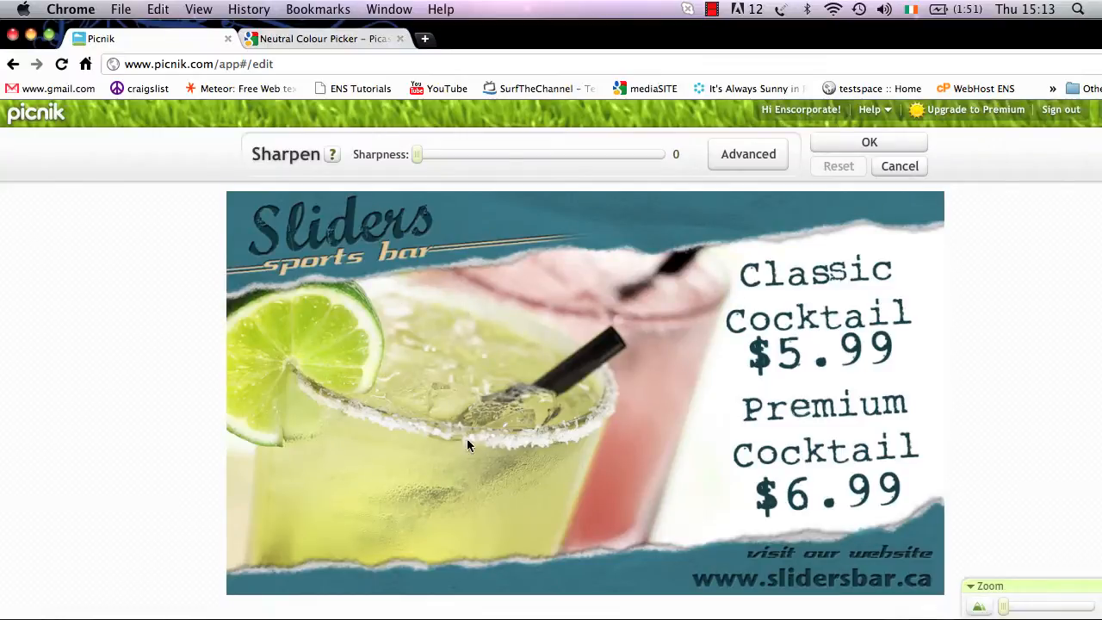
# Try a sharpness of 32 on the zoomed-in glass and return the sharpness to 0
pyautogui.click(420, 158)
pyautogui.moveTo(1004, 607)
pyautogui.mouseDown()
pyautogui.moveTo(1036, 609)
pyautogui.moveTo(1011, 609)
pyautogui.mouseUp()
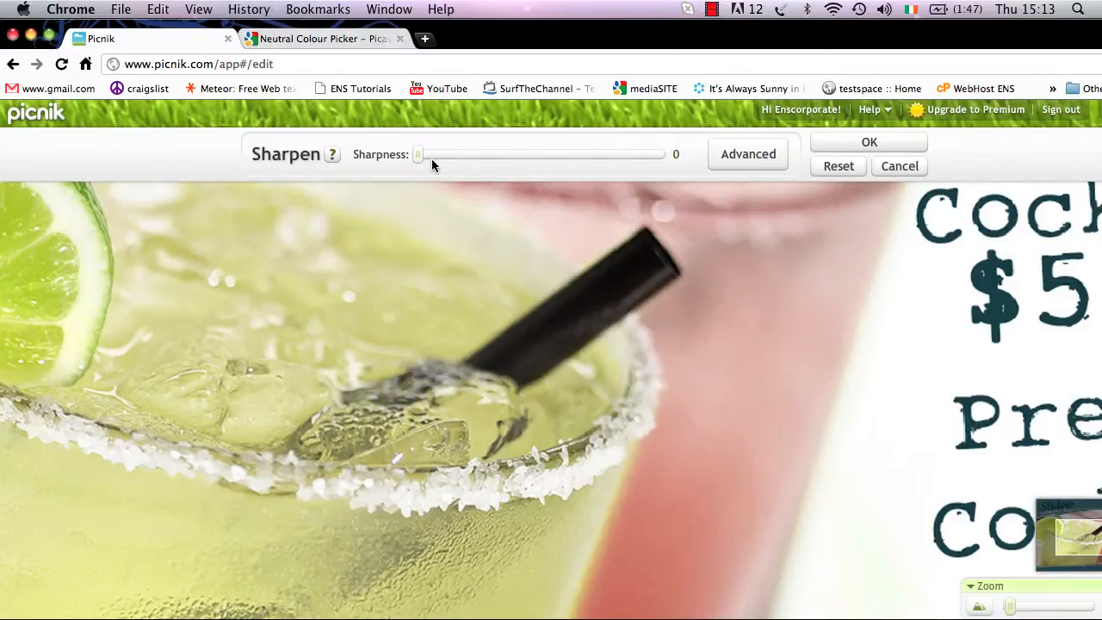
pyautogui.moveTo(431, 158); pyautogui.dragTo(617, 157)
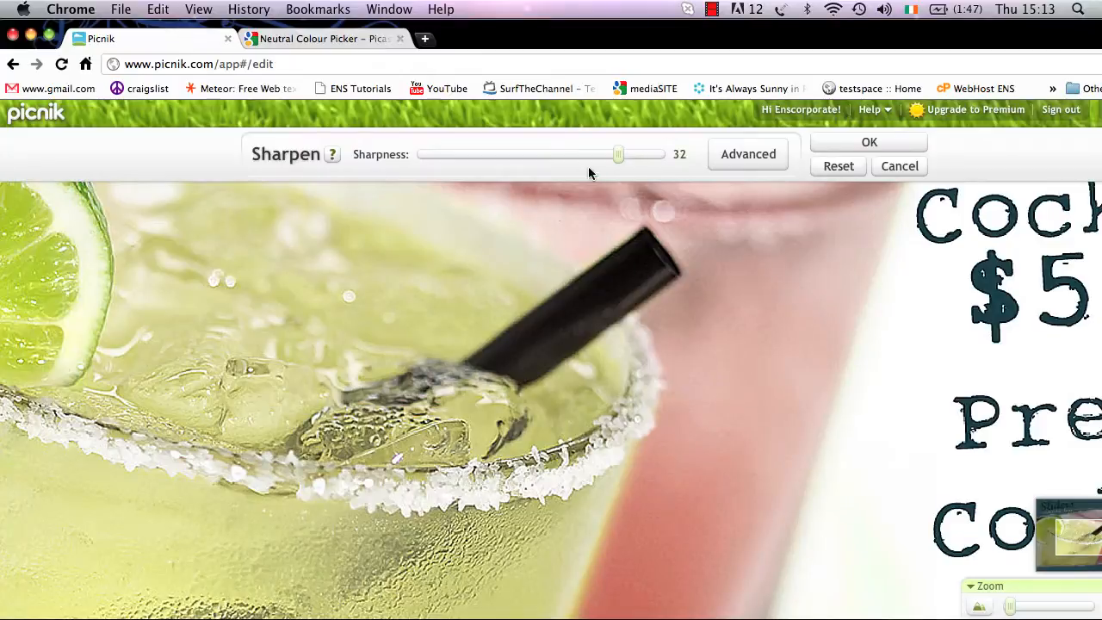
pyautogui.moveTo(617, 158); pyautogui.dragTo(412, 159)
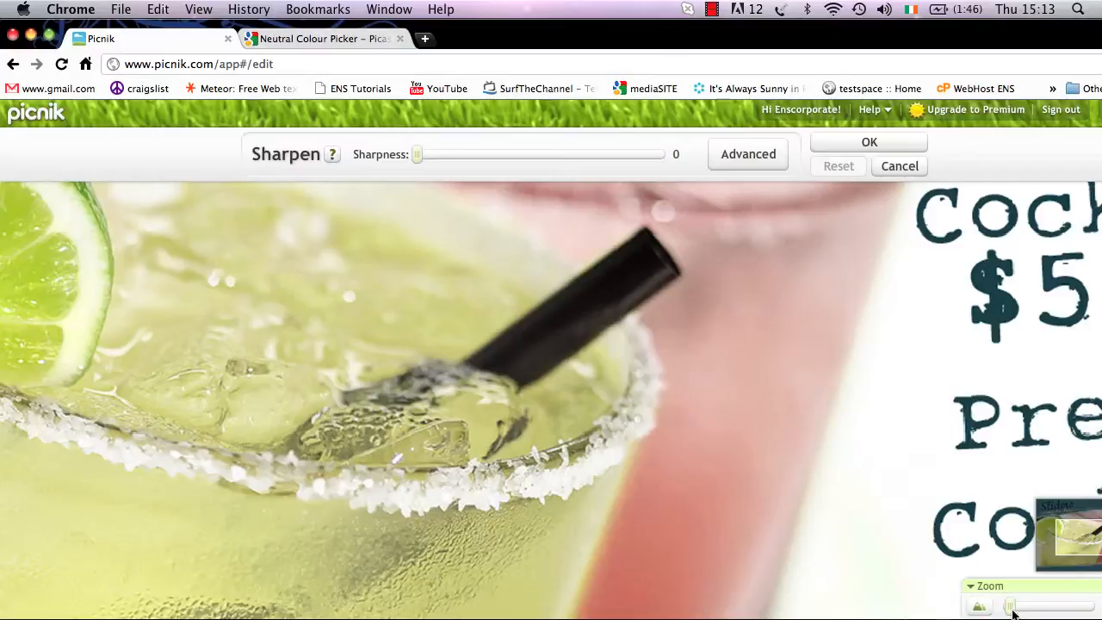
# Set the sharpness of the whole image to 40 and switch to the advanced Unsharp Mask settings
pyautogui.moveTo(1011, 608); pyautogui.dragTo(997, 610)
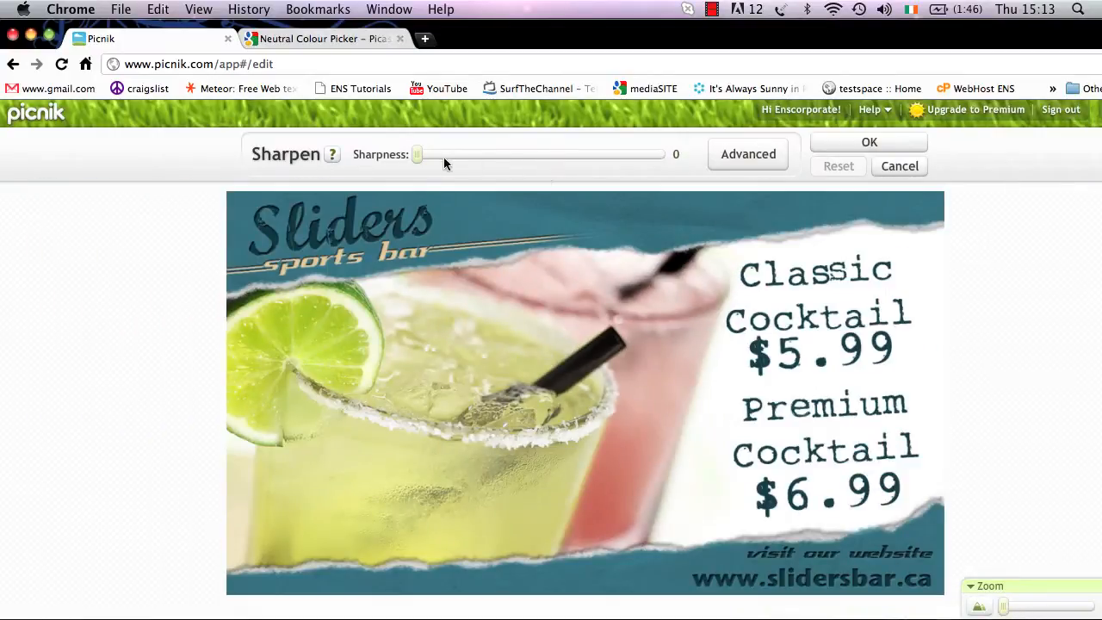
pyautogui.moveTo(419, 153); pyautogui.dragTo(649, 161)
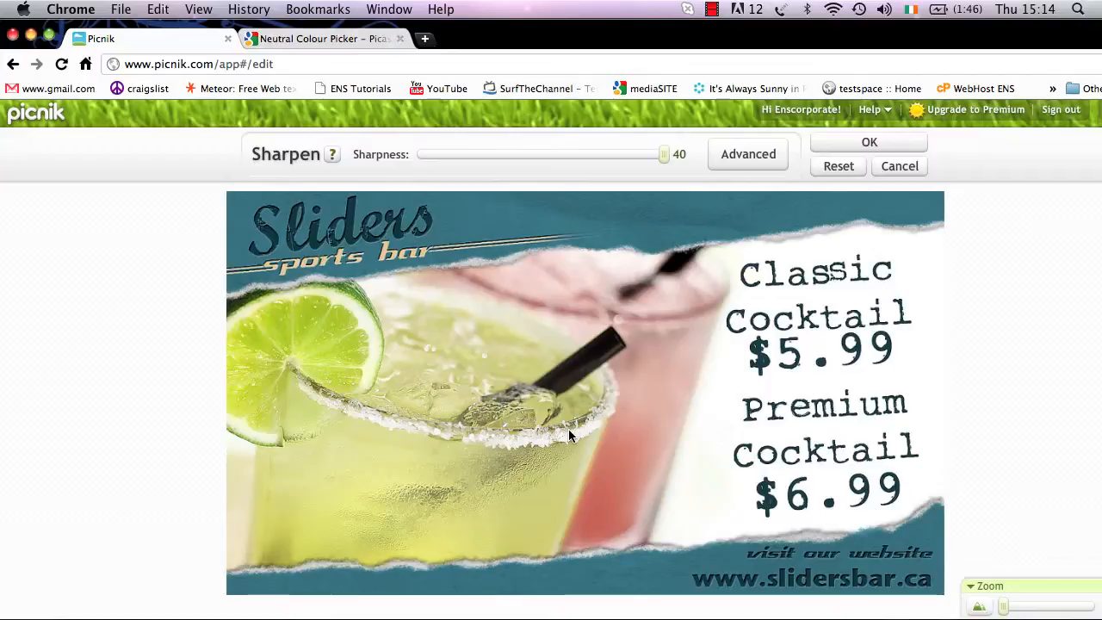
pyautogui.click(737, 161)
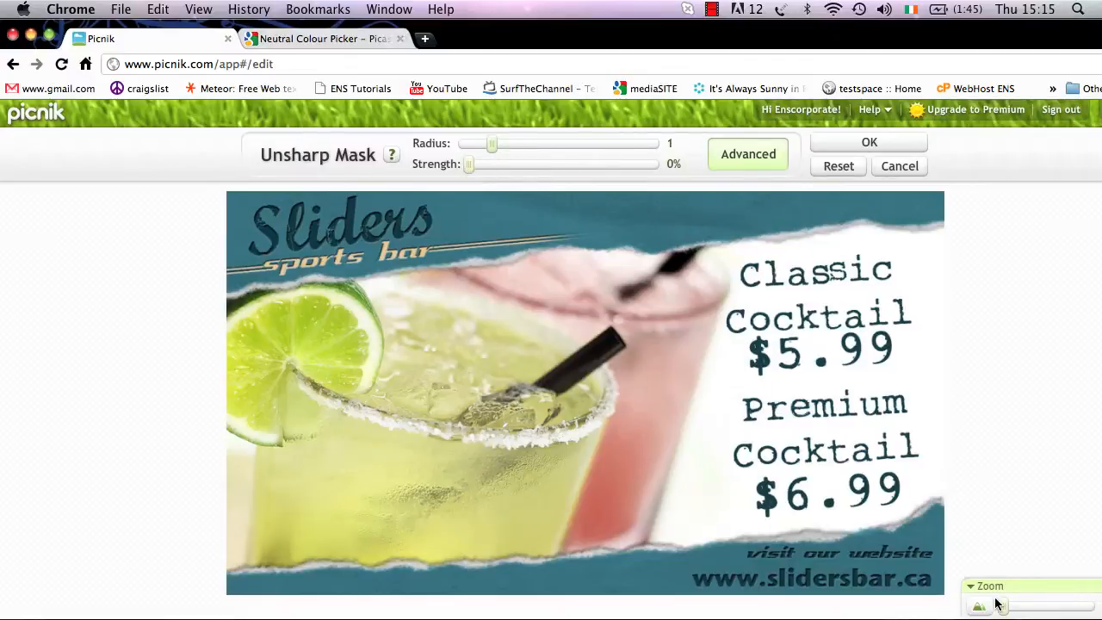
# Examine the glass rim, lime slice and straw of the image at close range
pyautogui.moveTo(1003, 606); pyautogui.dragTo(1005, 609)
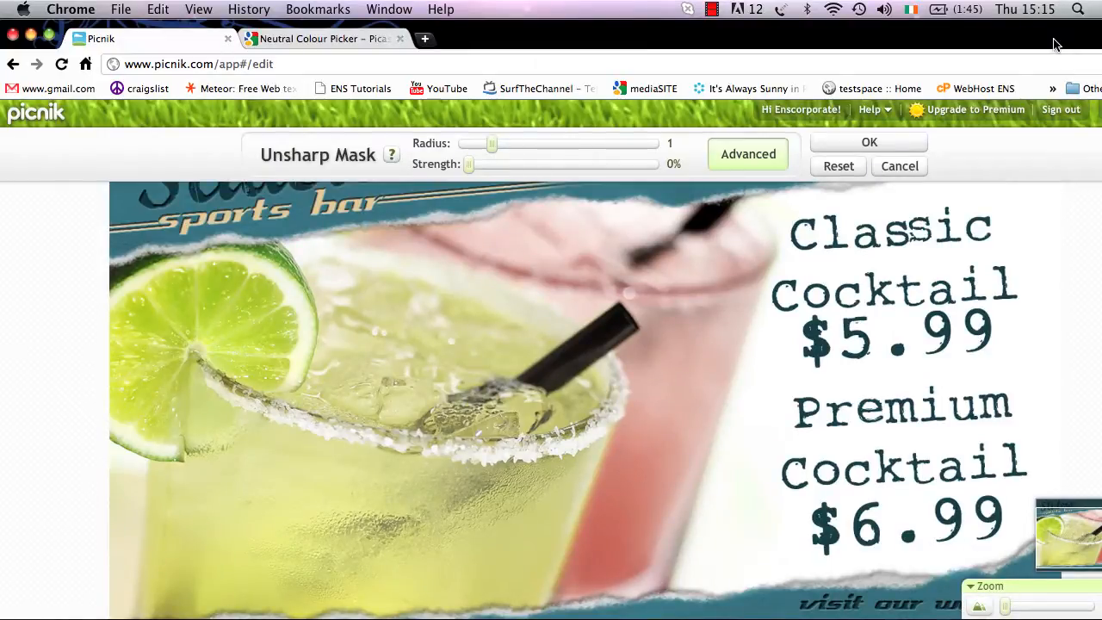
pyautogui.moveTo(1055, 40); pyautogui.dragTo(983, 39)
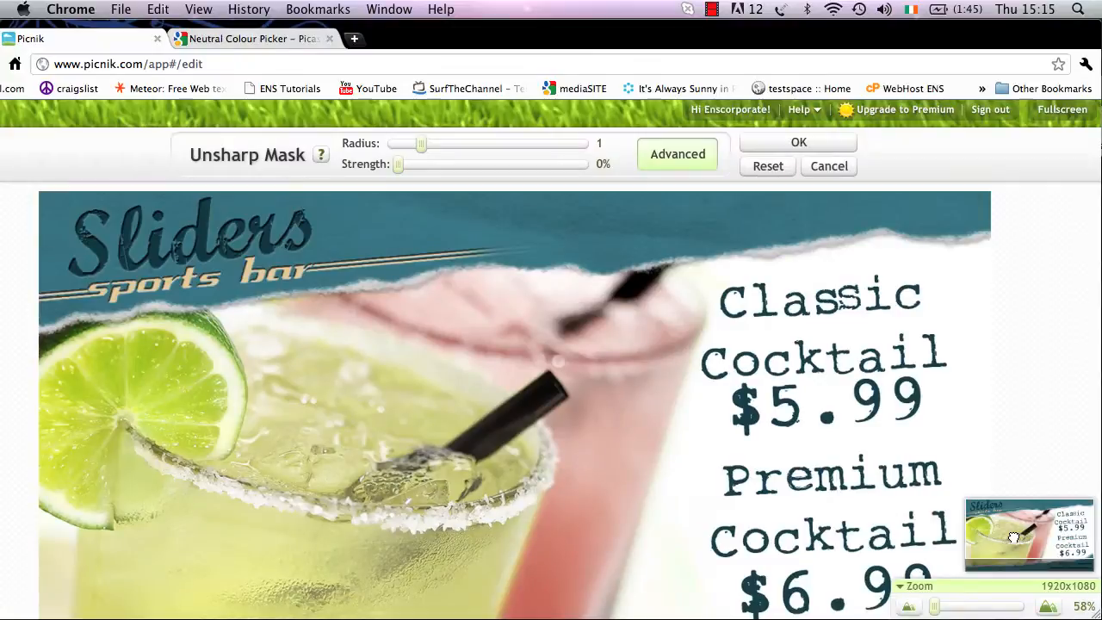
pyautogui.moveTo(1036, 551)
pyautogui.mouseDown()
pyautogui.moveTo(1017, 533)
pyautogui.moveTo(1032, 550)
pyautogui.mouseUp()
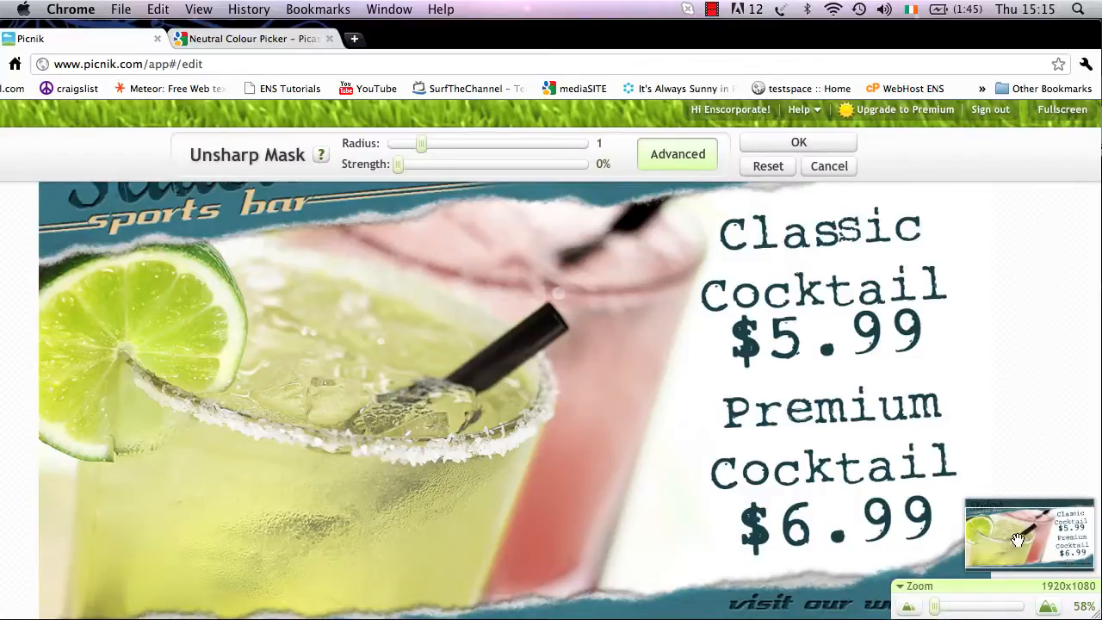
pyautogui.moveTo(935, 611); pyautogui.dragTo(953, 608)
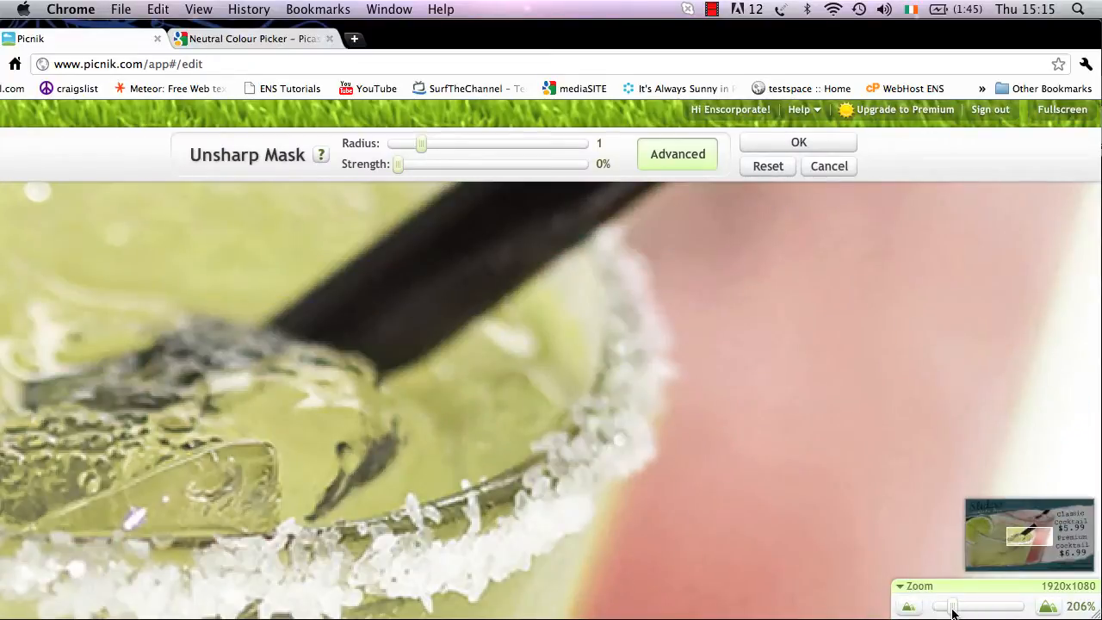
pyautogui.moveTo(1028, 533); pyautogui.dragTo(988, 538)
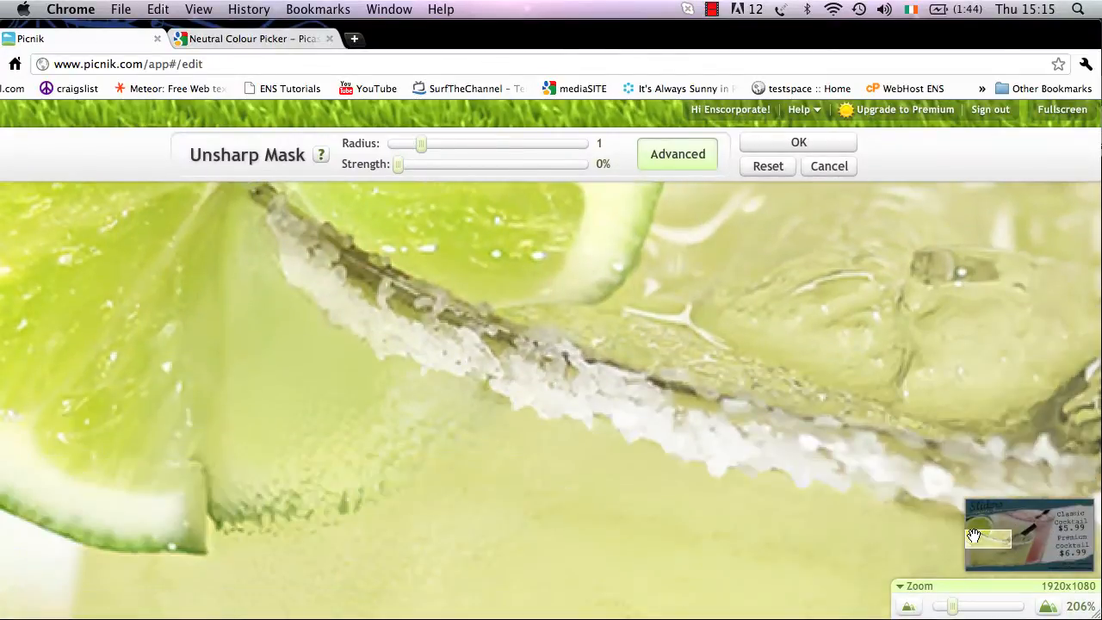
pyautogui.moveTo(953, 608); pyautogui.dragTo(938, 608)
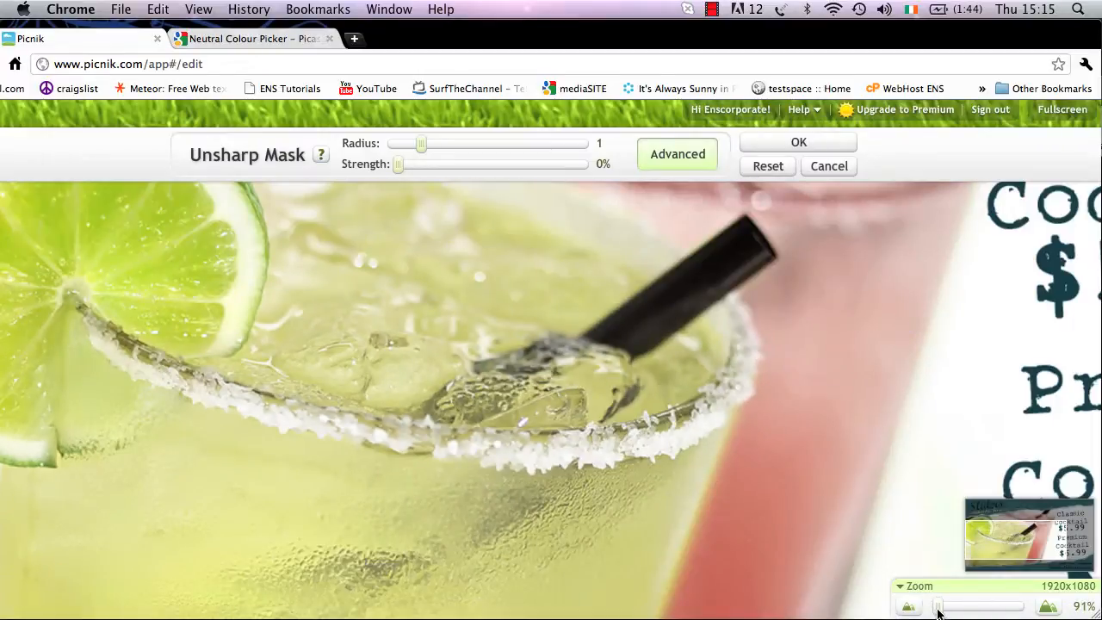
pyautogui.moveTo(995, 538)
pyautogui.mouseDown()
pyautogui.moveTo(991, 522)
pyautogui.moveTo(983, 535)
pyautogui.mouseUp()
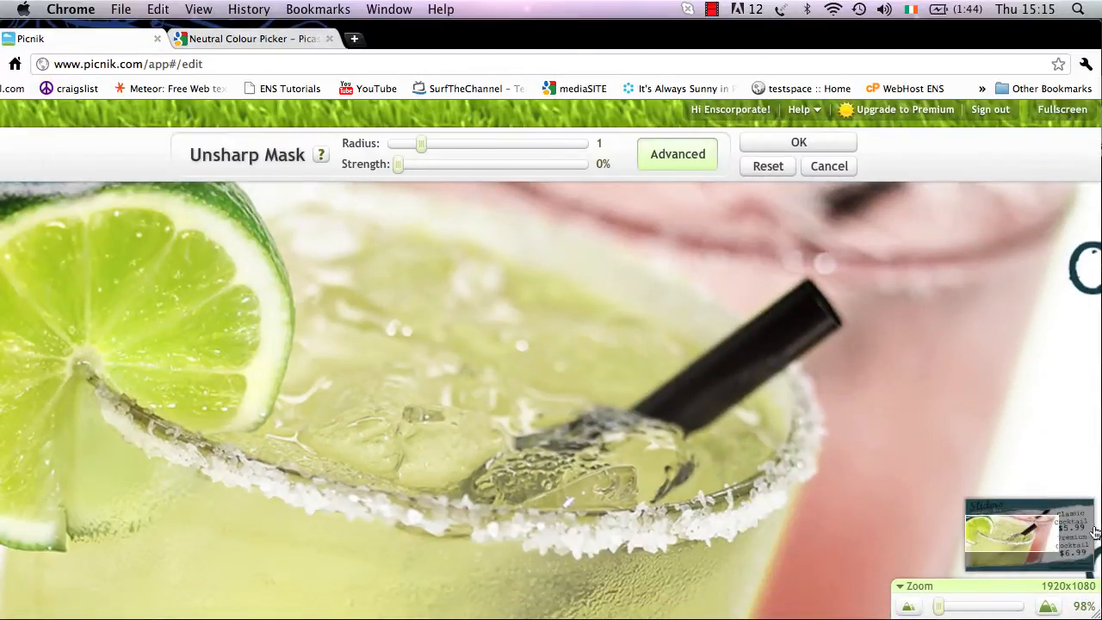
pyautogui.moveTo(1060, 539); pyautogui.dragTo(983, 528)
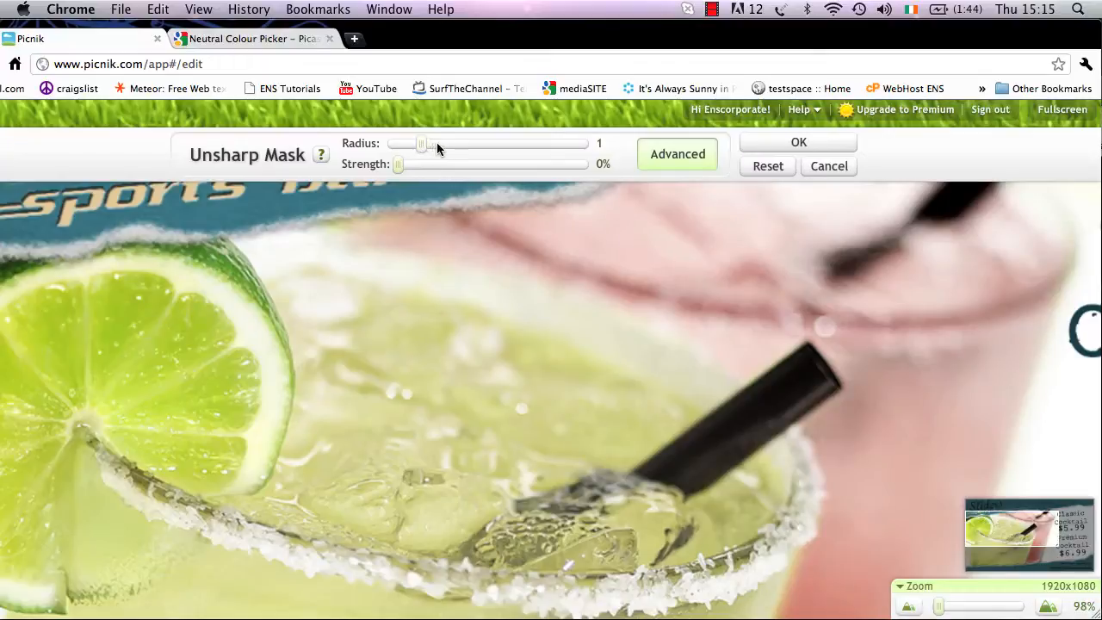
# Set the Unsharp Mask radius to 2.7 and its strength to 173%
pyautogui.click(475, 144)
pyautogui.click(479, 143)
pyautogui.click(512, 143)
pyautogui.moveTo(399, 161); pyautogui.dragTo(519, 162)
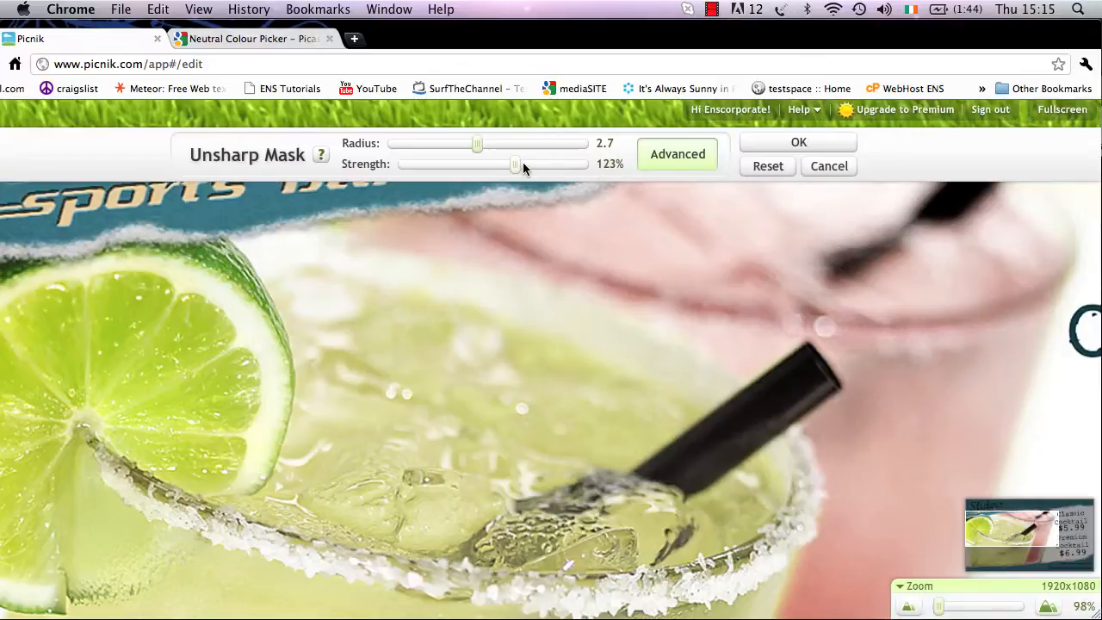
pyautogui.moveTo(523, 163); pyautogui.dragTo(563, 163)
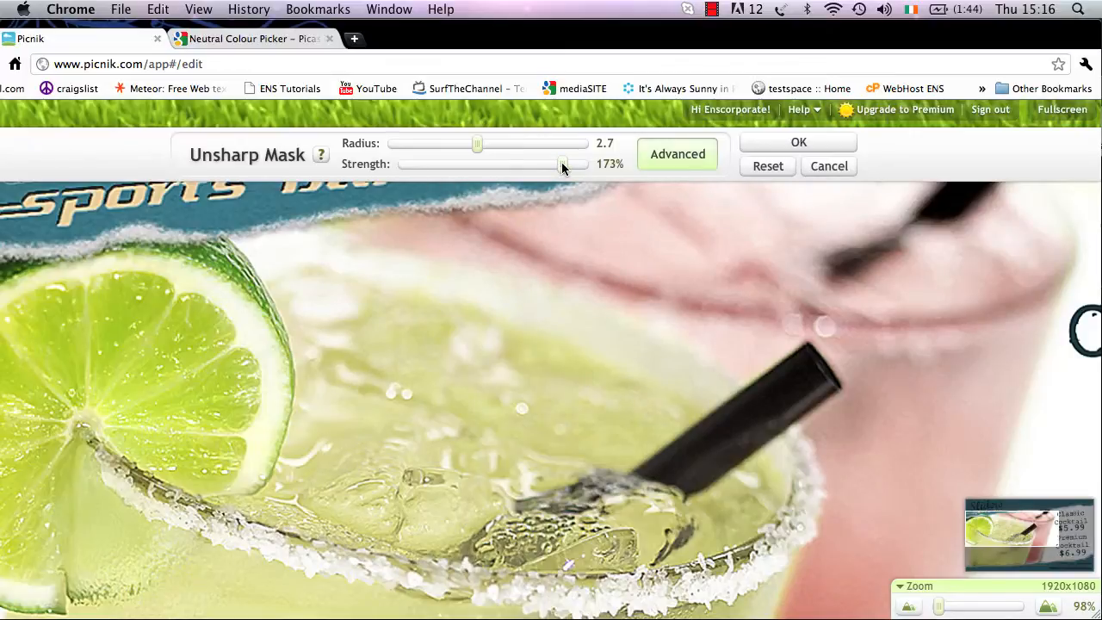
# Lower the Unsharp Mask strength to its minimum and apply the sharpening to the image
pyautogui.moveTo(562, 164); pyautogui.dragTo(406, 164)
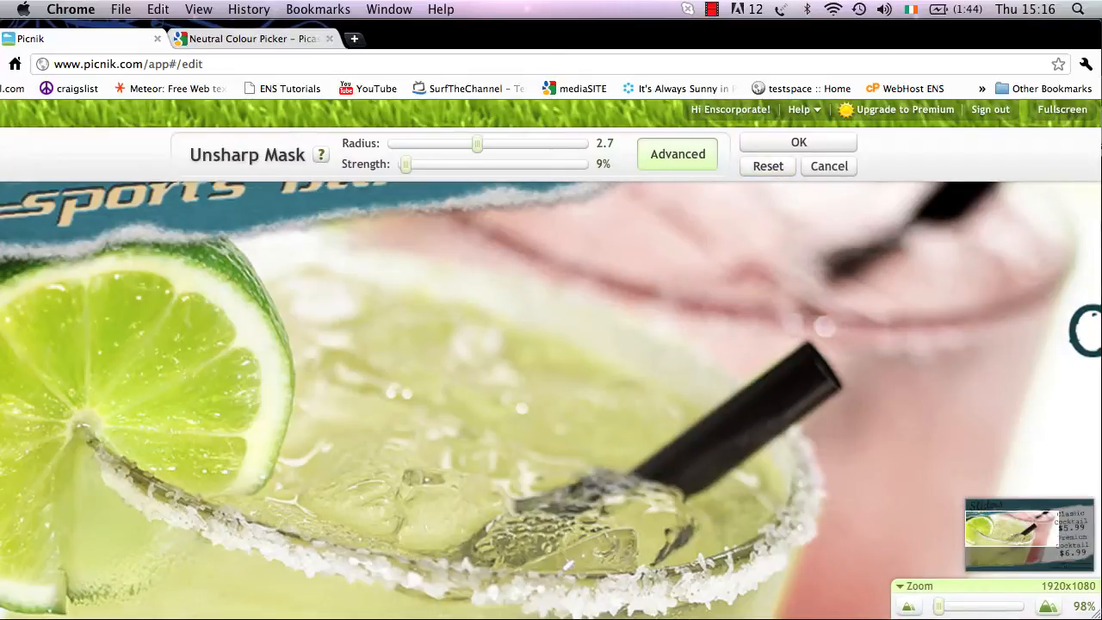
pyautogui.moveTo(939, 613); pyautogui.dragTo(920, 611)
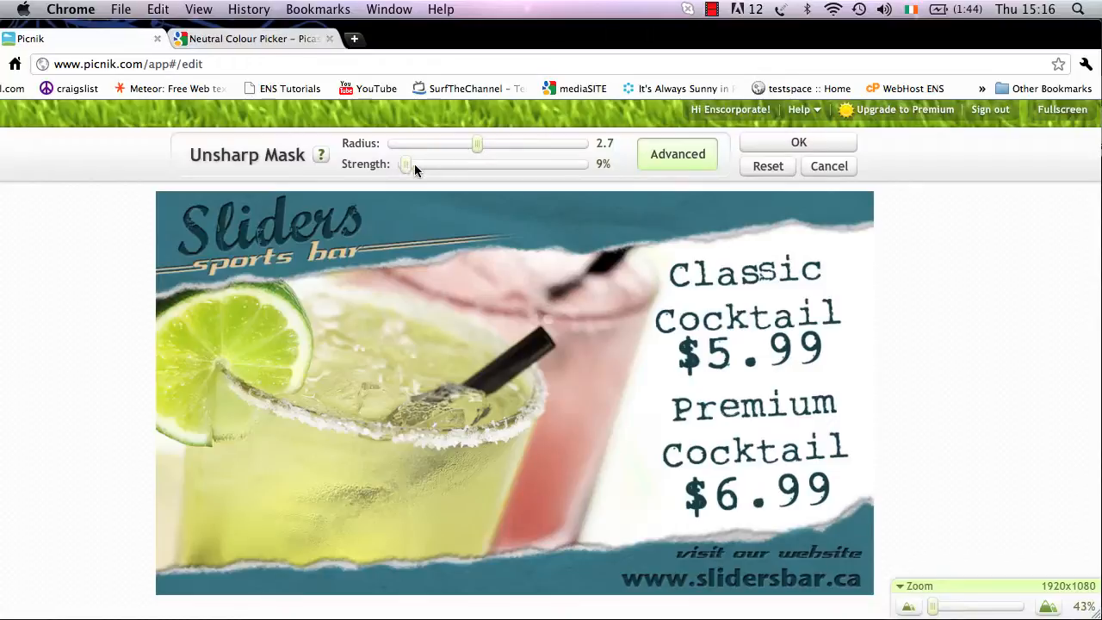
pyautogui.moveTo(414, 170)
pyautogui.mouseDown()
pyautogui.moveTo(530, 168)
pyautogui.moveTo(402, 162)
pyautogui.mouseUp()
pyautogui.click(788, 146)
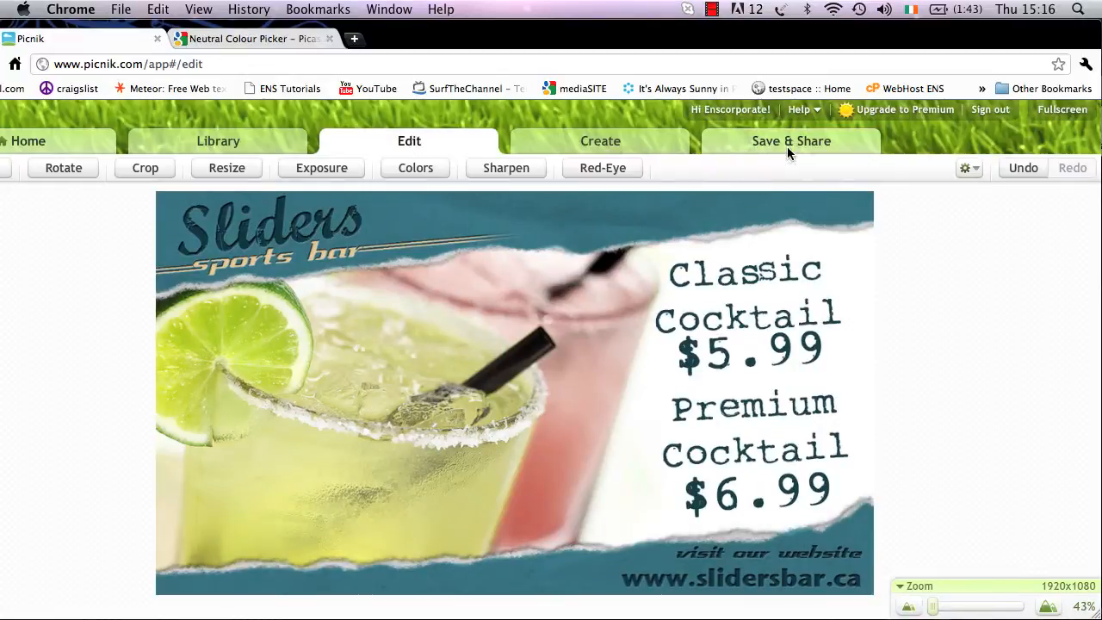
# Save the photo to the computer as sharpen.jpg in the Picnik folder
pyautogui.click(775, 142)
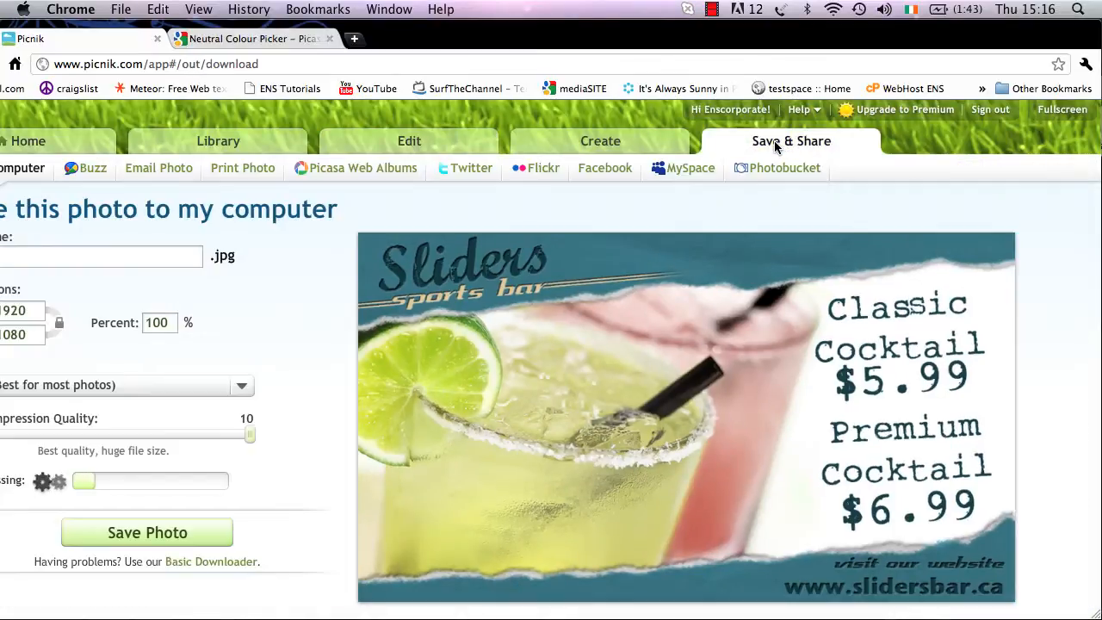
pyautogui.moveTo(517, 37); pyautogui.dragTo(607, 33)
pyautogui.click(92, 255)
pyautogui.doubleClick(92, 256)
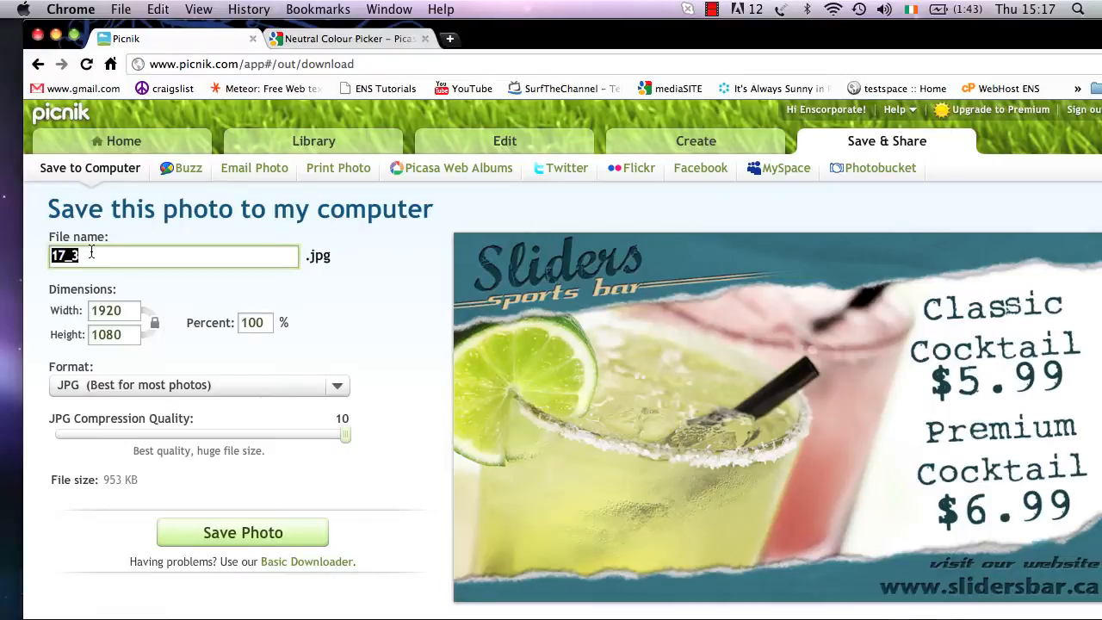
pyautogui.write('sharpen')
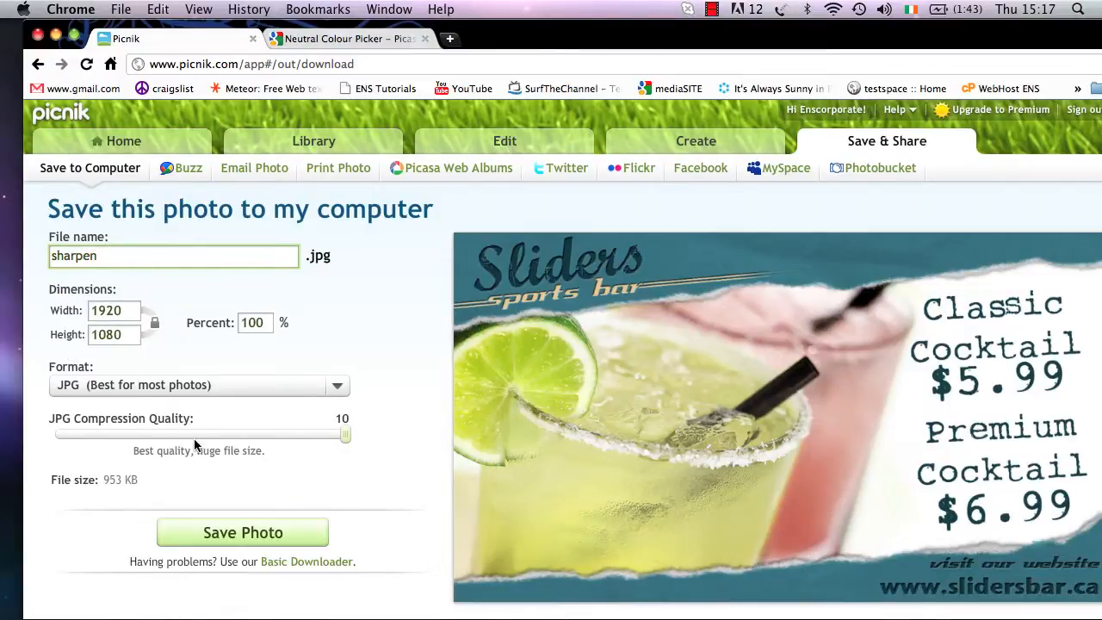
pyautogui.click(212, 531)
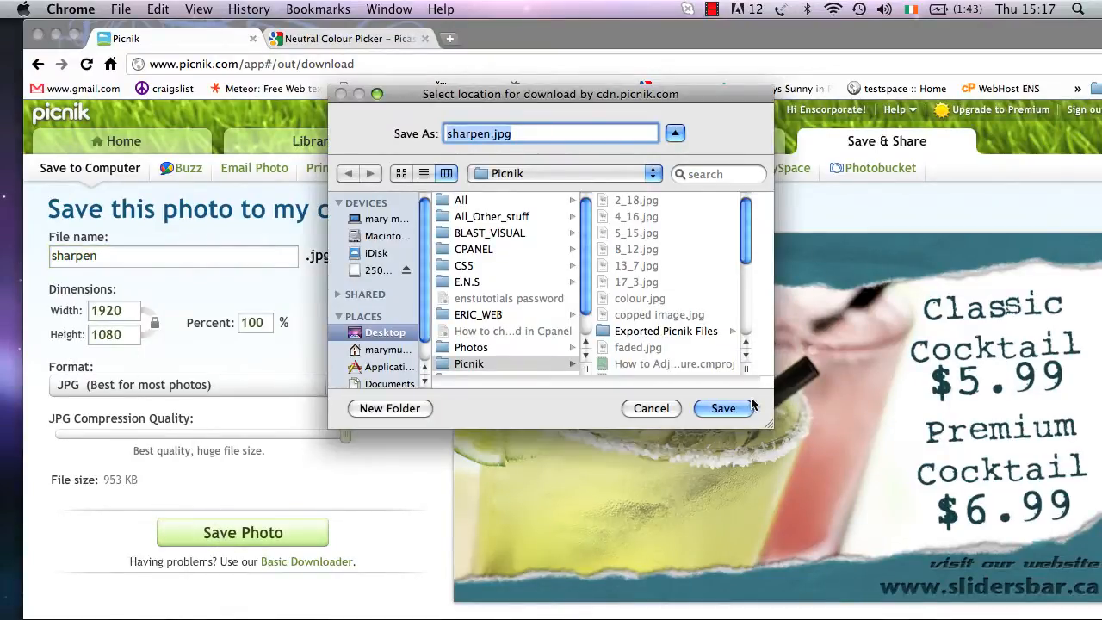
pyautogui.click(723, 408)
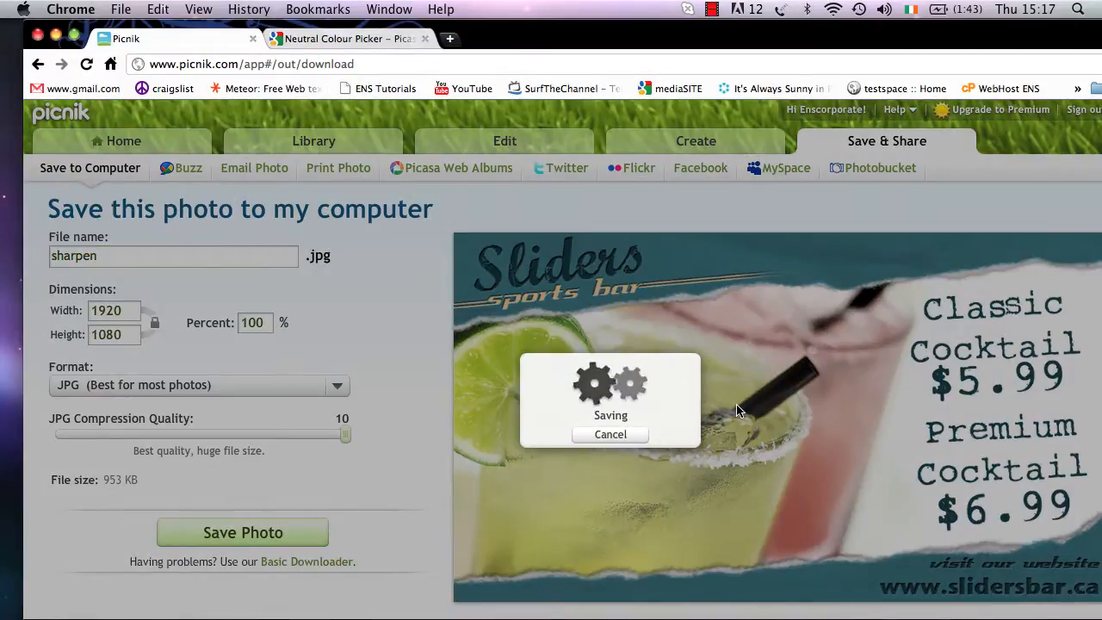